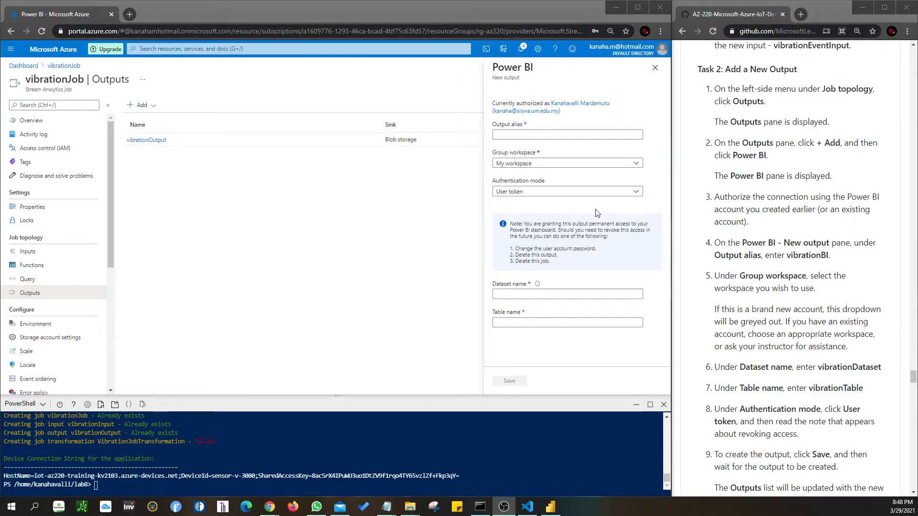
Step: Read the lab guide's Task 2 instructions for authorizing and configuring a new Power BI output
{"action": "left_click", "coordinate": [842, 221]}
{"action": "scroll", "coordinate": [842, 220], "scroll_direction": "down", "scroll_amount": 3}
{"action": "scroll", "coordinate": [740, 284], "scroll_direction": "up", "scroll_amount": 3}
{"action": "scroll", "coordinate": [729, 259], "scroll_direction": "up", "scroll_amount": 1}
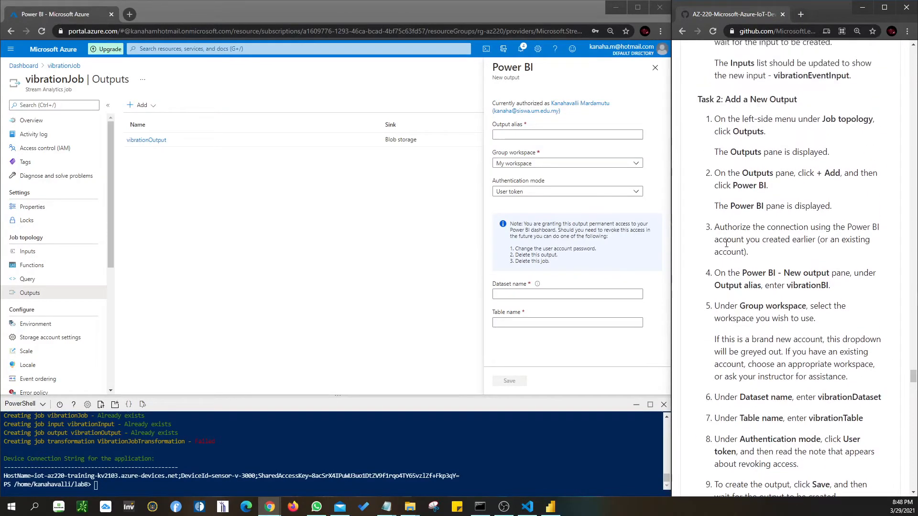
{"action": "left_click_drag", "start_coordinate": [716, 229], "coordinate": [753, 259]}
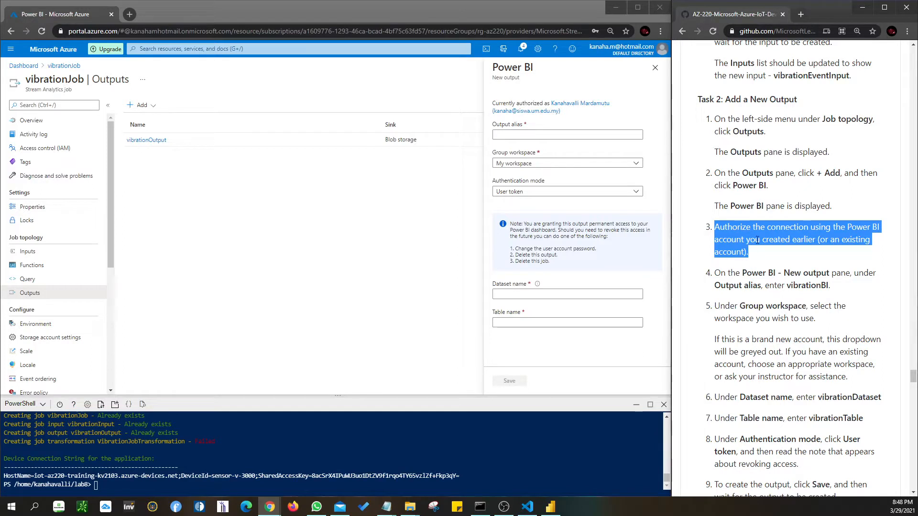
{"action": "left_click", "coordinate": [754, 253]}
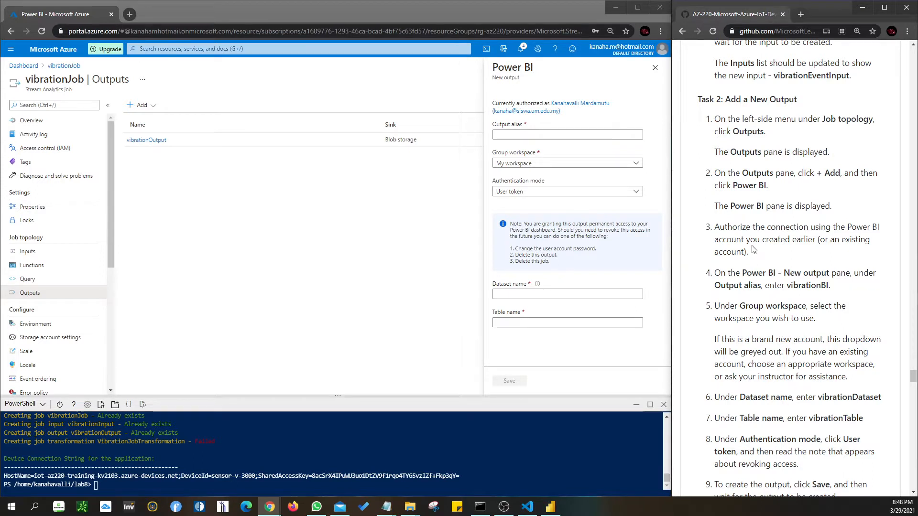
{"action": "scroll", "coordinate": [803, 271], "scroll_direction": "down", "scroll_amount": 1}
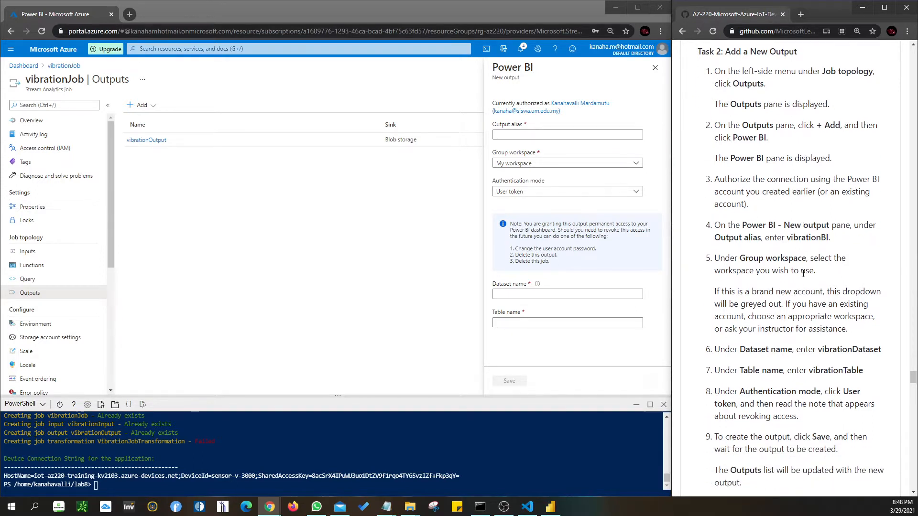
{"action": "scroll", "coordinate": [803, 271], "scroll_direction": "down", "scroll_amount": 1}
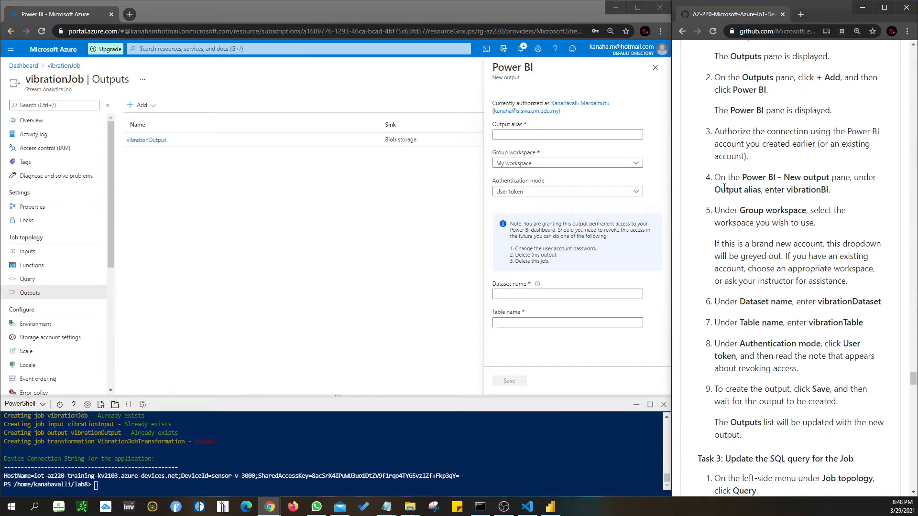
Step: Set the Power BI output's alias to vibrationBI and select My workspace as its group workspace
{"action": "left_click_drag", "start_coordinate": [787, 190], "coordinate": [829, 189]}
{"action": "key", "text": "ctrl+c"}
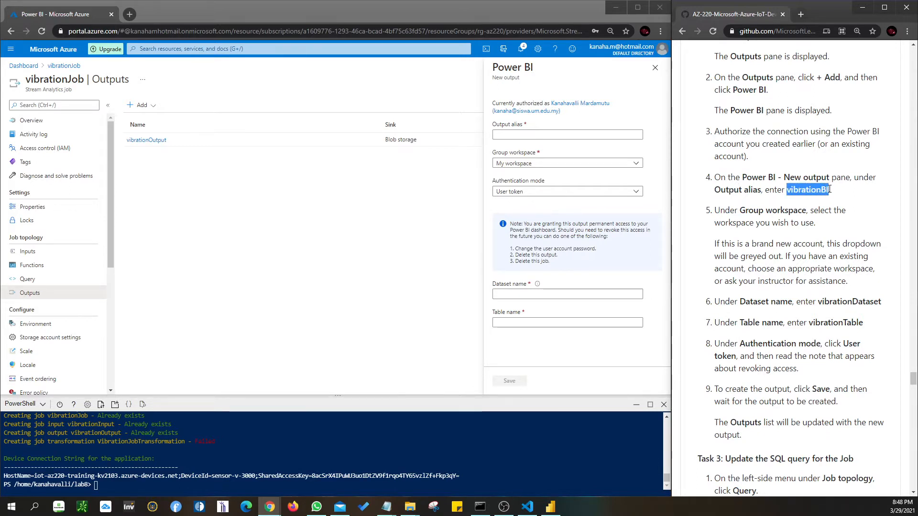
{"action": "left_click", "coordinate": [613, 136]}
{"action": "key", "text": "ctrl+v"}
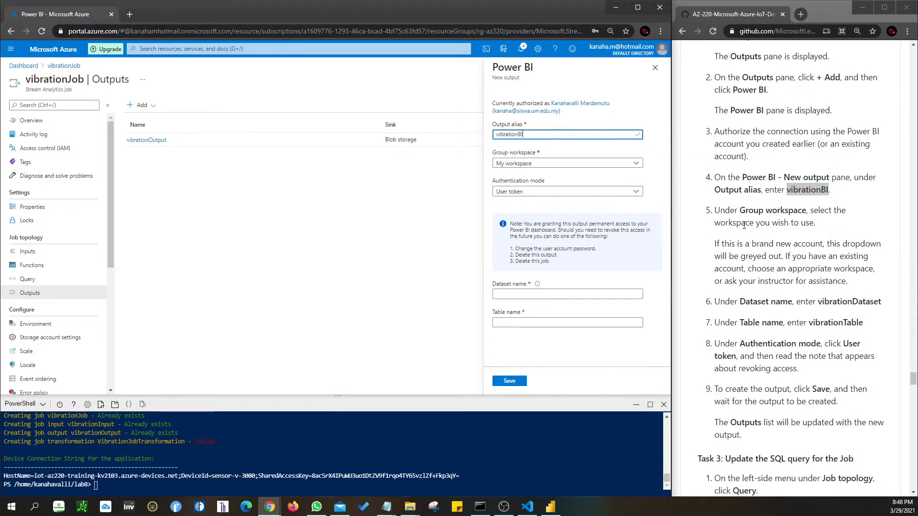
{"action": "left_click", "coordinate": [553, 168]}
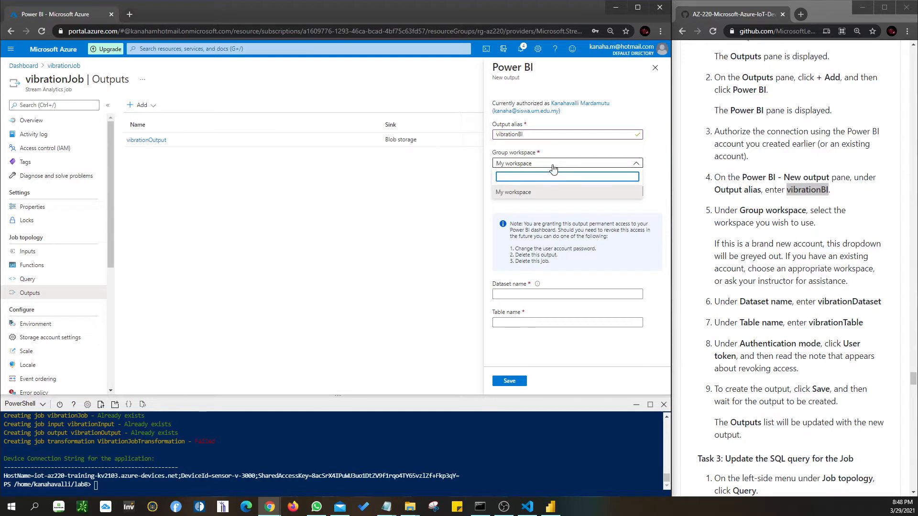
{"action": "left_click", "coordinate": [553, 168]}
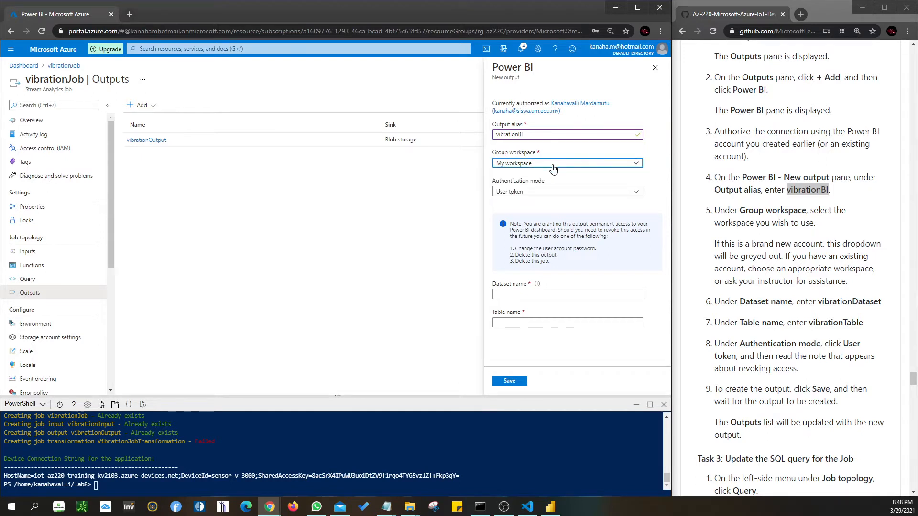
{"action": "left_click", "coordinate": [771, 222]}
{"action": "scroll", "coordinate": [812, 230], "scroll_direction": "down", "scroll_amount": 1}
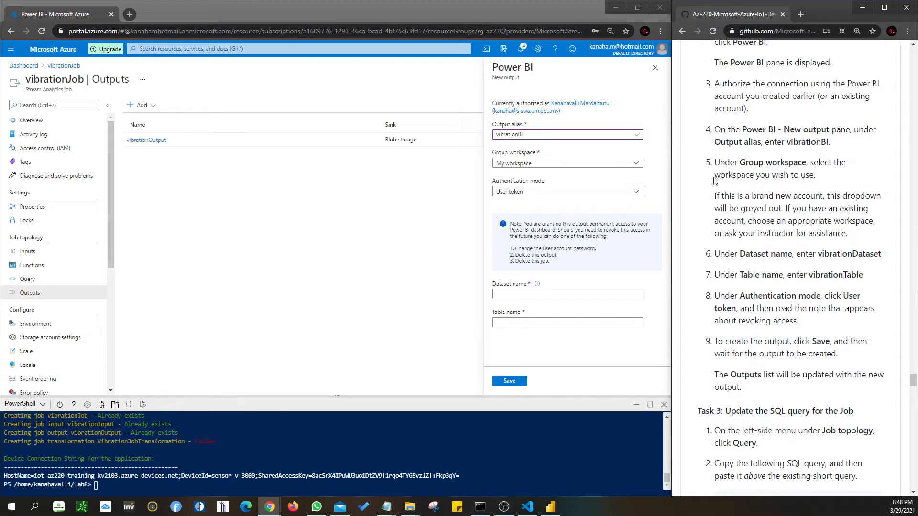
{"action": "left_click", "coordinate": [636, 164]}
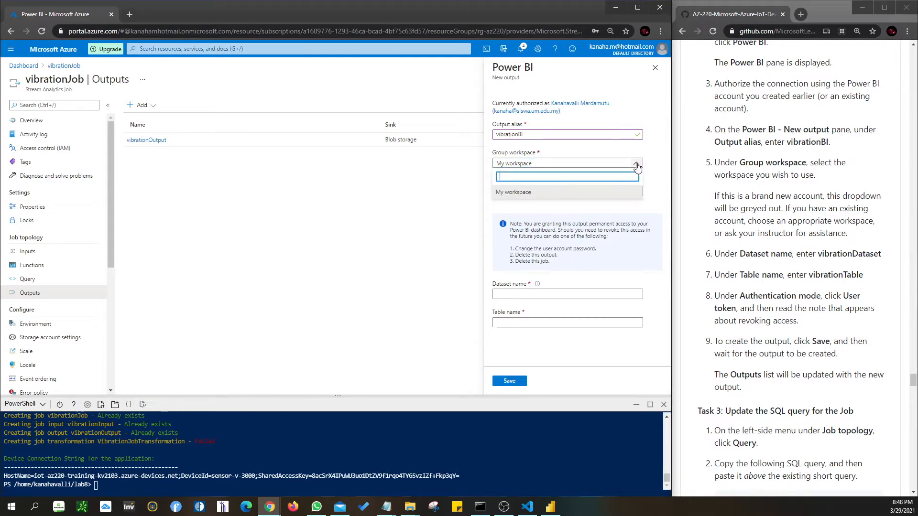
{"action": "left_click", "coordinate": [590, 192]}
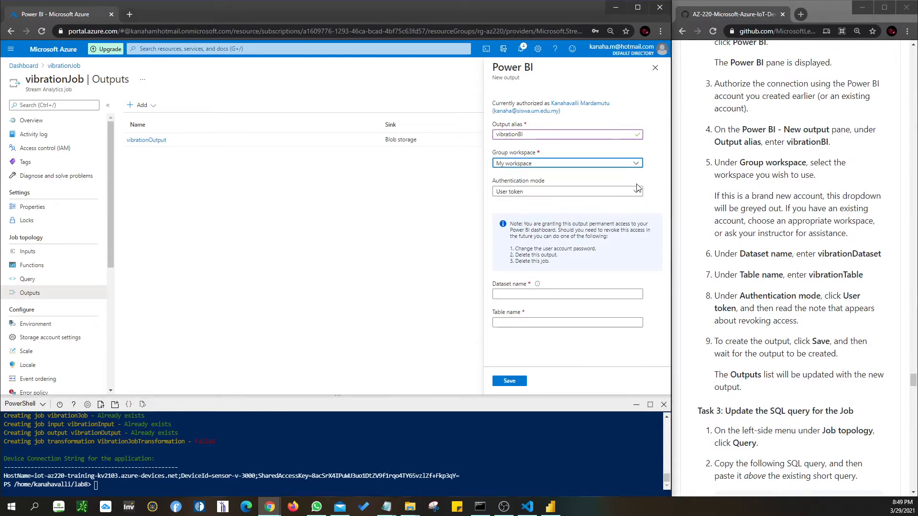
Step: Name the dataset vibrationDataset and the table vibrationTable, and save the output with User token authentication
{"action": "left_click_drag", "start_coordinate": [817, 254], "coordinate": [881, 254]}
{"action": "key", "text": "ctrl+c"}
{"action": "left_click", "coordinate": [556, 294]}
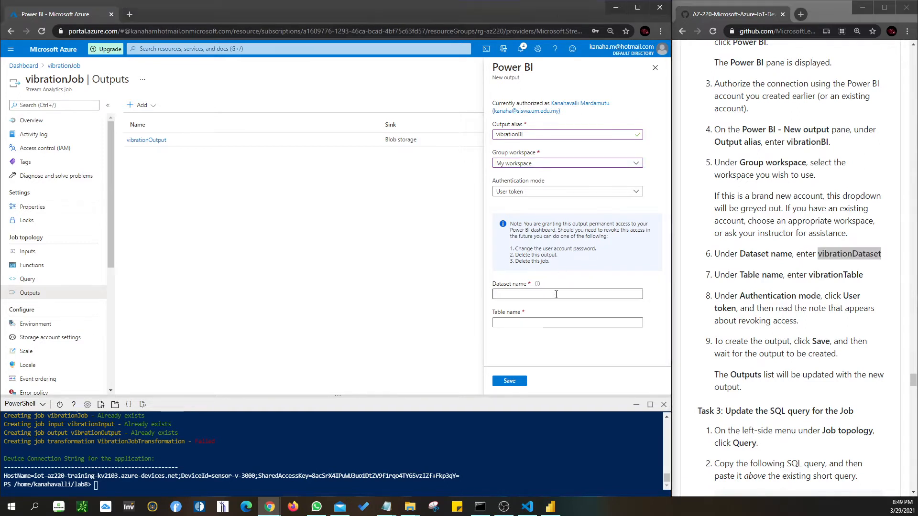
{"action": "key", "text": "ctrl+v"}
{"action": "left_click_drag", "start_coordinate": [811, 276], "coordinate": [863, 276]}
{"action": "key", "text": "ctrl+c"}
{"action": "left_click", "coordinate": [572, 322]}
{"action": "key", "text": "ctrl+v"}
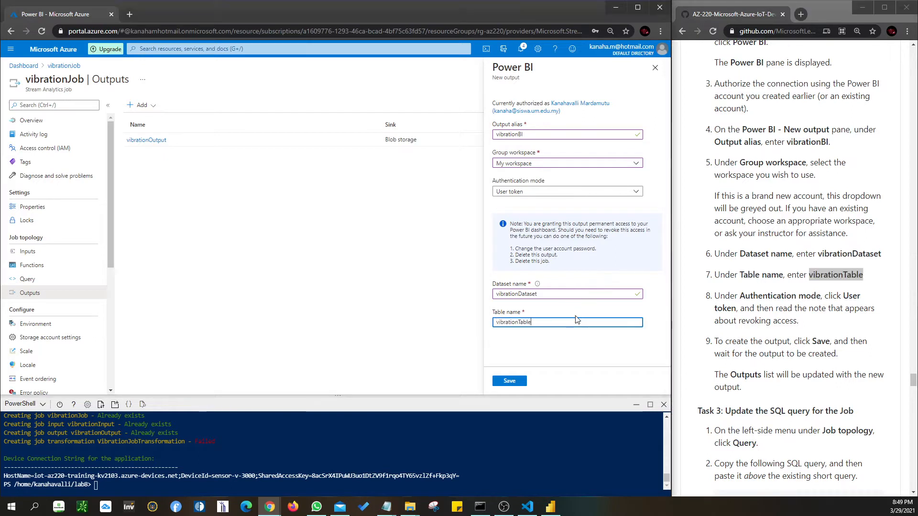
{"action": "left_click", "coordinate": [784, 317]}
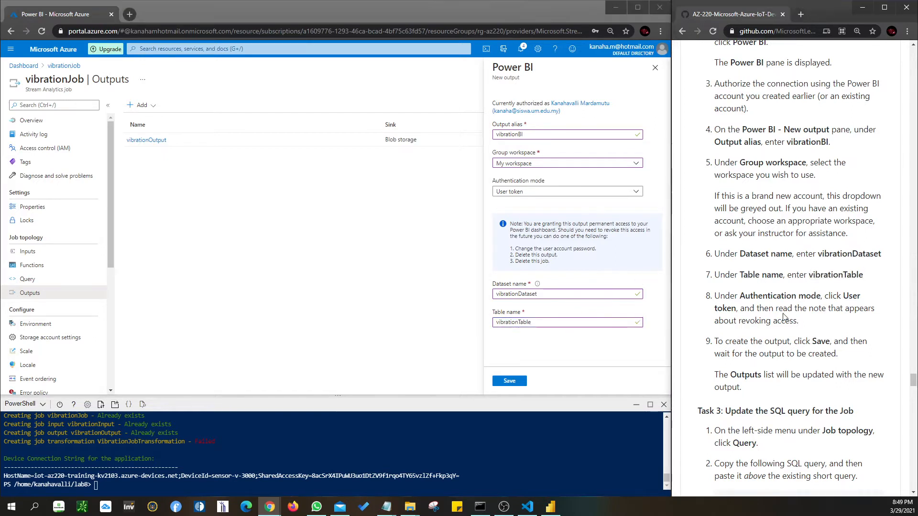
{"action": "left_click", "coordinate": [536, 192]}
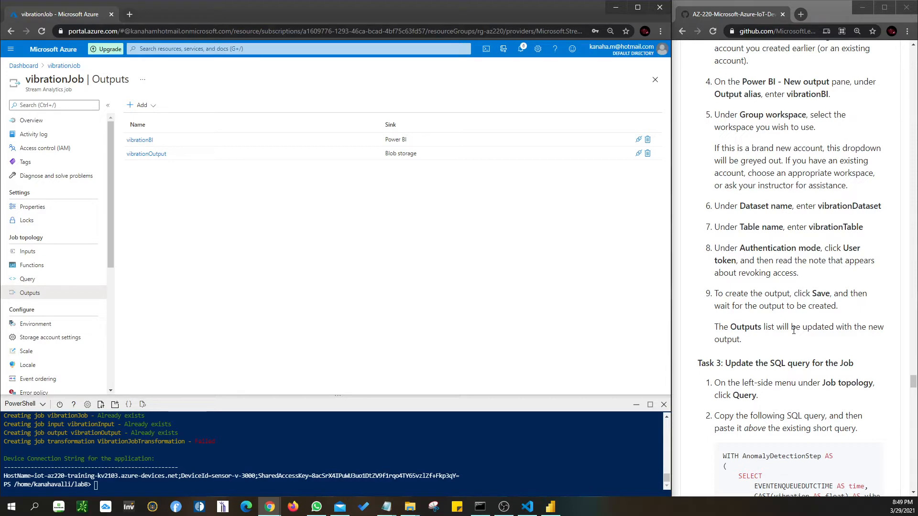
Step: Replace vibrationJob's existing query with the AnomalyDetectionStep SQL query copied from Task 3 of the lab guide
{"action": "scroll", "coordinate": [782, 309], "scroll_direction": "down", "scroll_amount": 4}
{"action": "scroll", "coordinate": [782, 310], "scroll_direction": "down", "scroll_amount": 2}
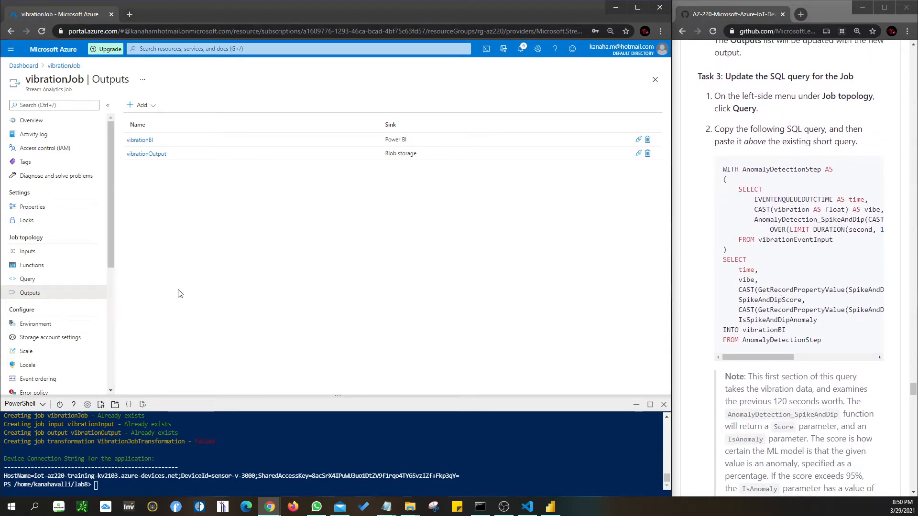
{"action": "left_click", "coordinate": [28, 281]}
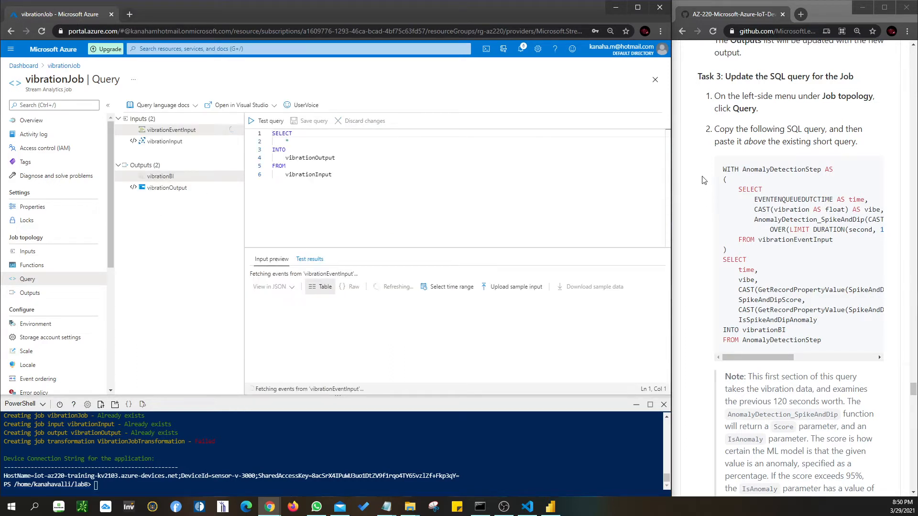
{"action": "left_click_drag", "start_coordinate": [727, 169], "coordinate": [813, 348]}
{"action": "key", "text": "ctrl+c"}
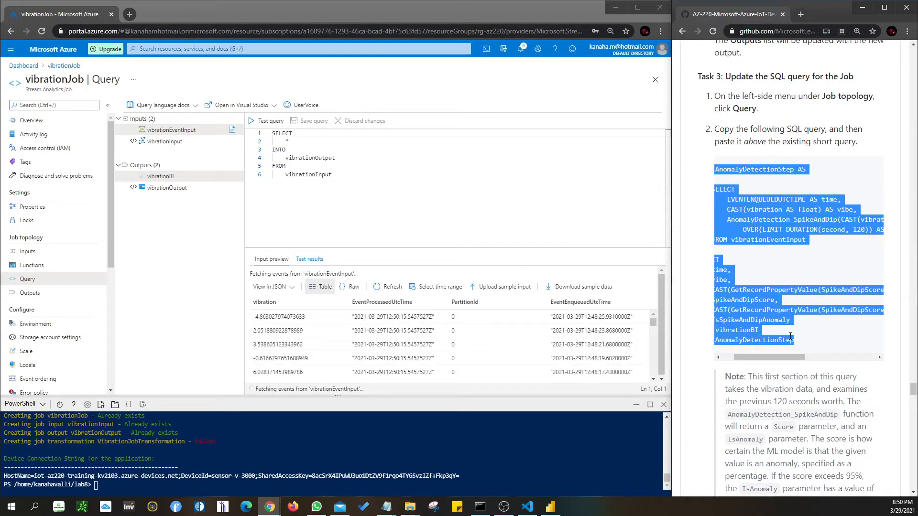
{"action": "left_click_drag", "start_coordinate": [345, 178], "coordinate": [215, 118]}
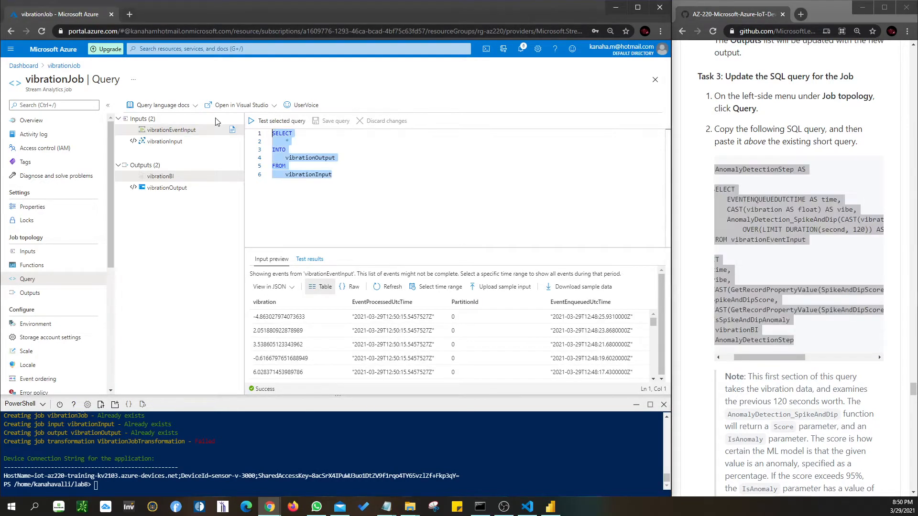
{"action": "key", "text": "ctrl+v"}
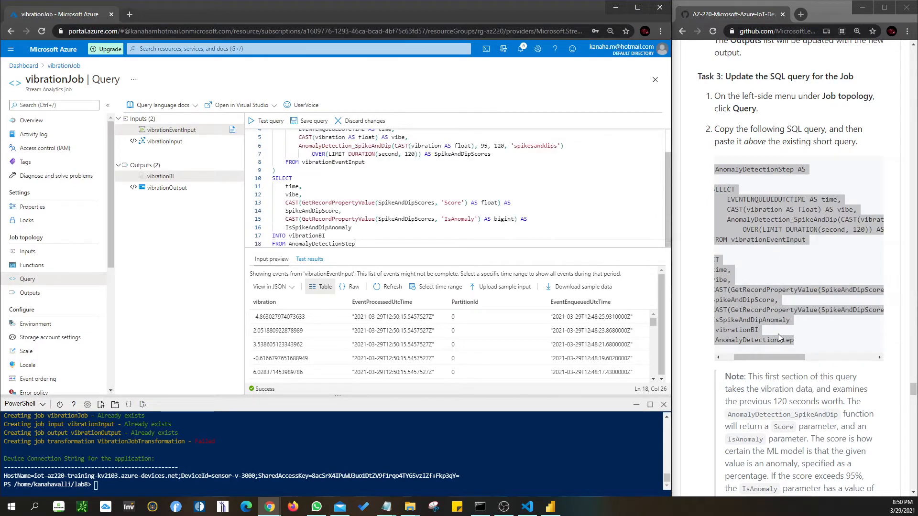
Step: Review the lab guide's notes on the anomaly query and the inputs and outputs the query editor should list
{"action": "left_click_drag", "start_coordinate": [777, 357], "coordinate": [760, 357]}
{"action": "left_click", "coordinate": [768, 136]}
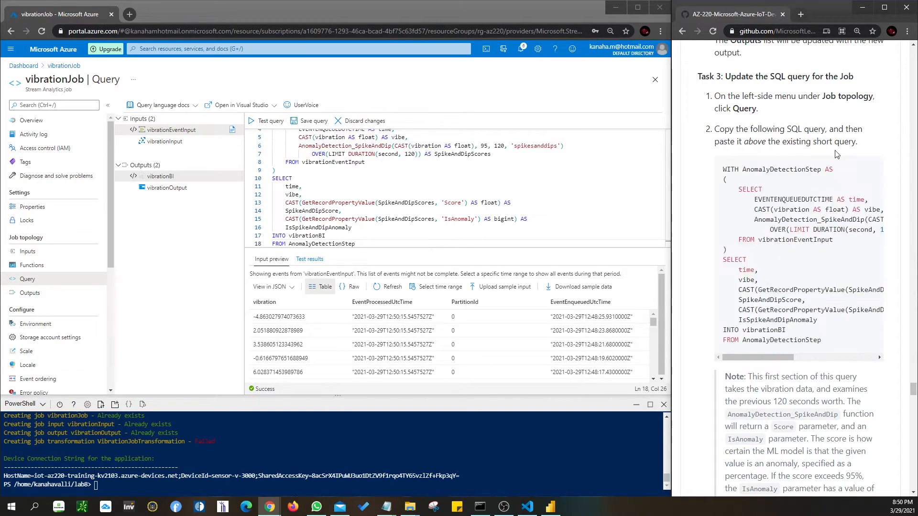
{"action": "scroll", "coordinate": [822, 182], "scroll_direction": "down", "scroll_amount": 2}
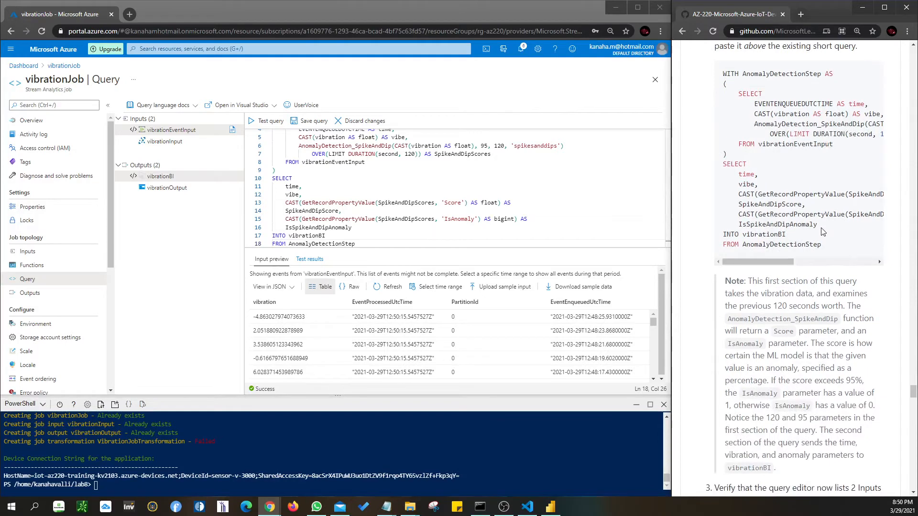
{"action": "scroll", "coordinate": [822, 231], "scroll_direction": "down", "scroll_amount": 2}
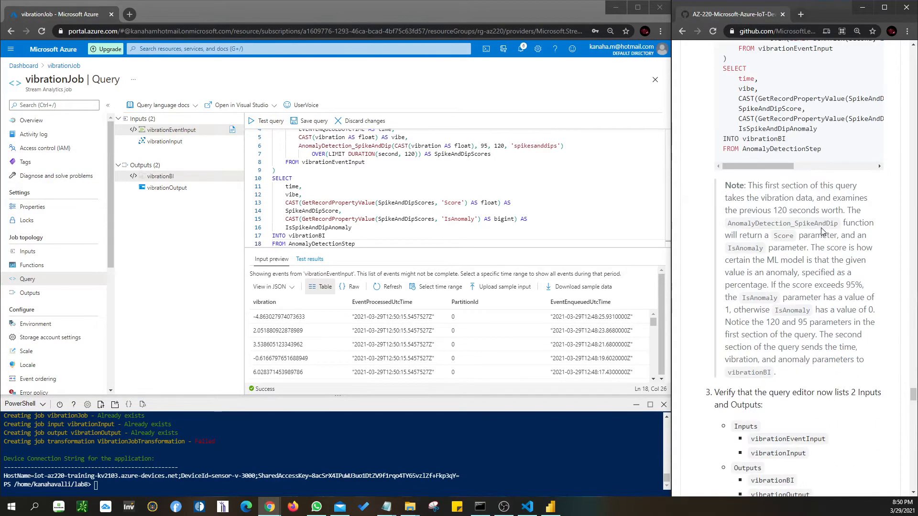
{"action": "scroll", "coordinate": [822, 232], "scroll_direction": "down", "scroll_amount": 3}
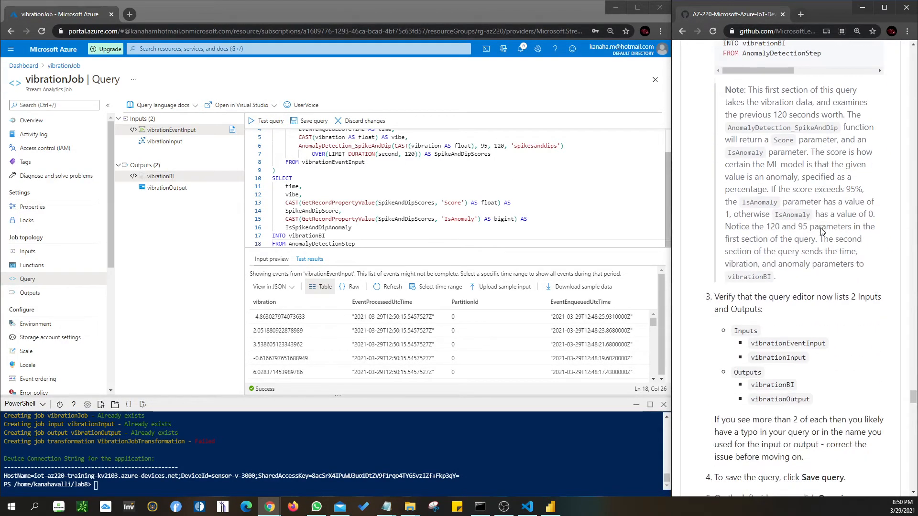
{"action": "scroll", "coordinate": [821, 231], "scroll_direction": "down", "scroll_amount": 1}
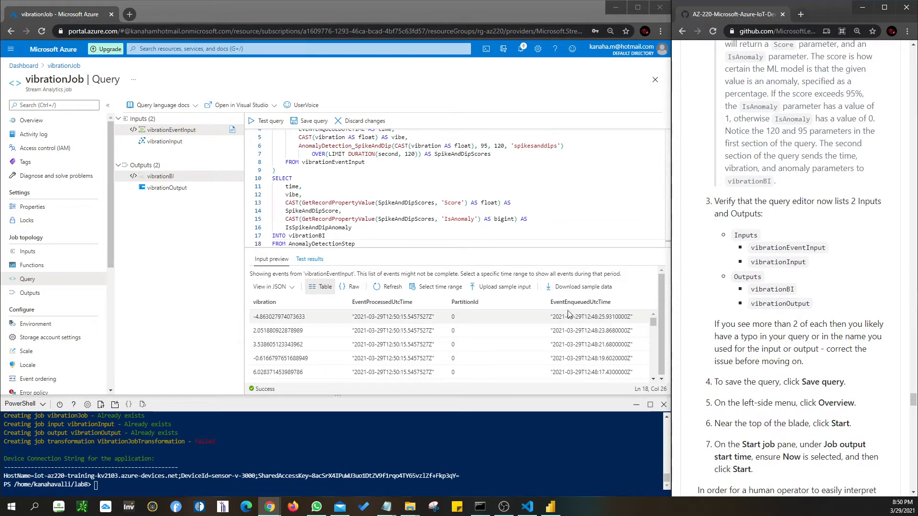
{"action": "scroll", "coordinate": [523, 316], "scroll_direction": "down", "scroll_amount": 3}
{"action": "scroll", "coordinate": [355, 356], "scroll_direction": "up", "scroll_amount": 3}
{"action": "scroll", "coordinate": [844, 273], "scroll_direction": "up", "scroll_amount": 6}
{"action": "scroll", "coordinate": [843, 273], "scroll_direction": "up", "scroll_amount": 3}
{"action": "scroll", "coordinate": [843, 273], "scroll_direction": "down", "scroll_amount": 8}
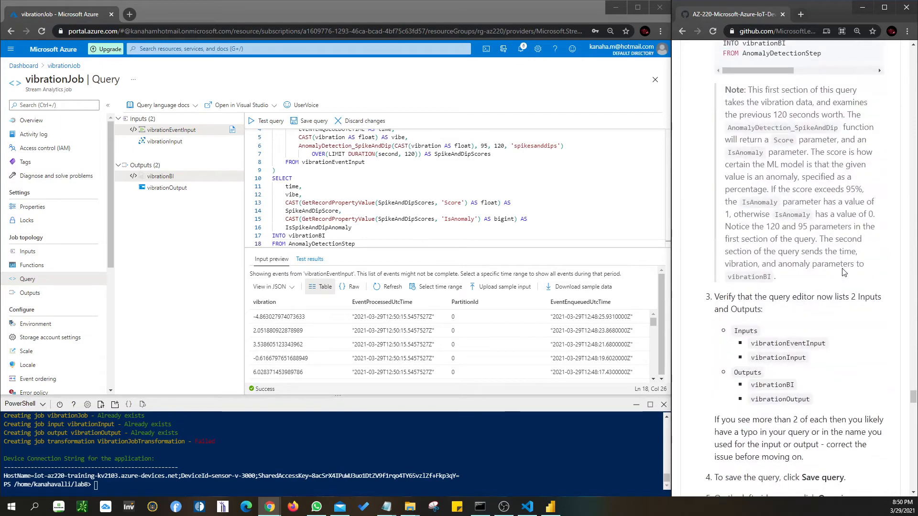
{"action": "scroll", "coordinate": [844, 273], "scroll_direction": "down", "scroll_amount": 3}
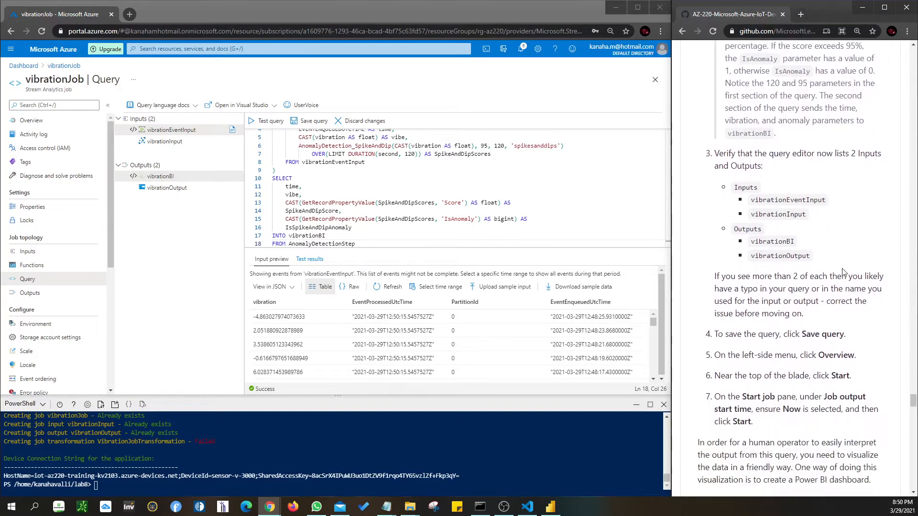
{"action": "scroll", "coordinate": [843, 271], "scroll_direction": "down", "scroll_amount": 1}
Step: Save the query and start the vibrationJob streaming job with the job output start time set to Now
{"action": "left_click", "coordinate": [310, 121]}
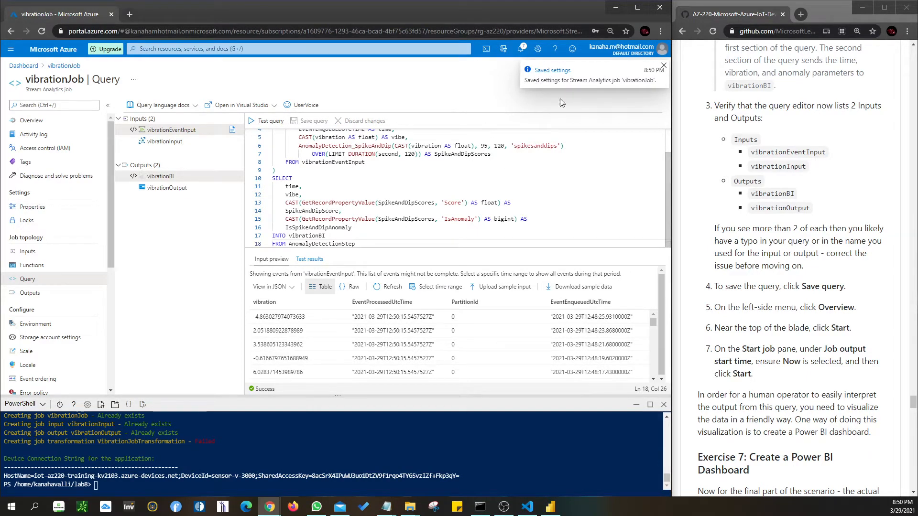
{"action": "left_click", "coordinate": [31, 121]}
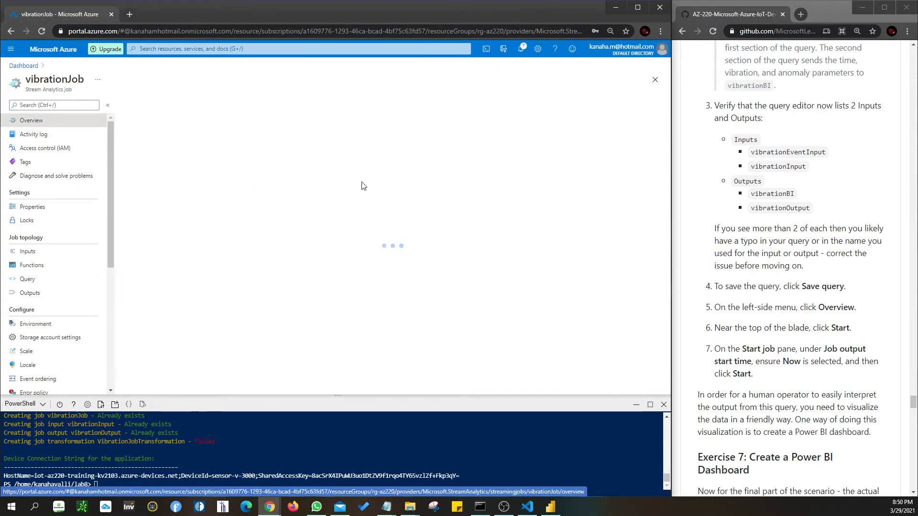
{"action": "left_click", "coordinate": [133, 107]}
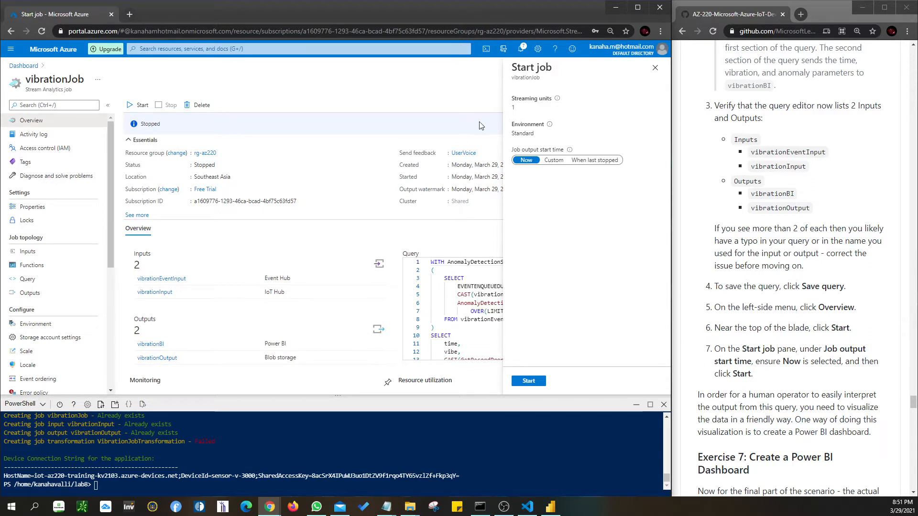
{"action": "left_click", "coordinate": [516, 380]}
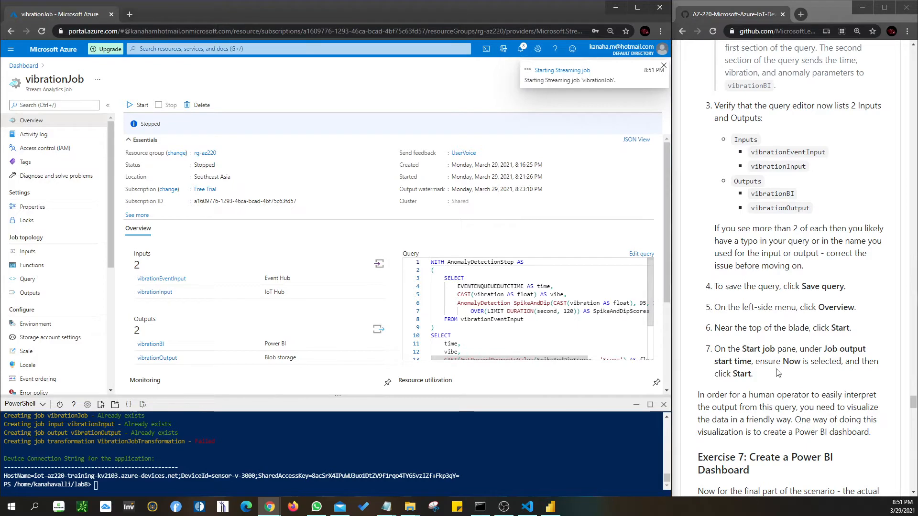
Step: Open the Power BI link from Exercise 7, Task 1 of the lab guide in a new tab alongside the Azure portal tab
{"action": "scroll", "coordinate": [778, 373], "scroll_direction": "down", "scroll_amount": 4}
{"action": "scroll", "coordinate": [778, 373], "scroll_direction": "down", "scroll_amount": 3}
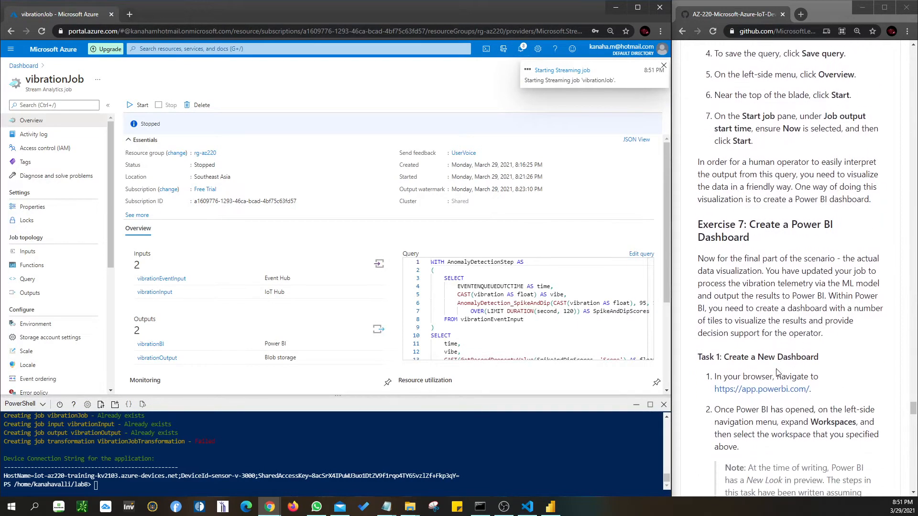
{"action": "scroll", "coordinate": [778, 373], "scroll_direction": "down", "scroll_amount": 1}
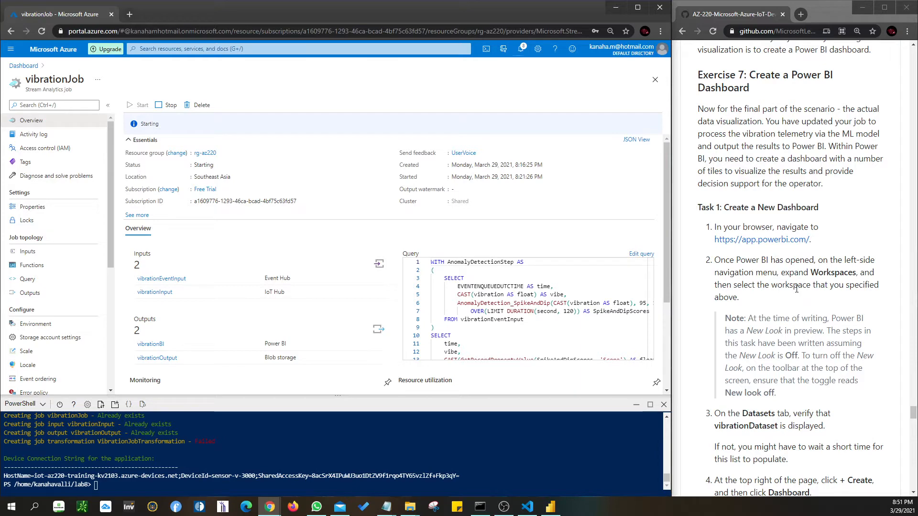
{"action": "scroll", "coordinate": [796, 289], "scroll_direction": "down", "scroll_amount": 2}
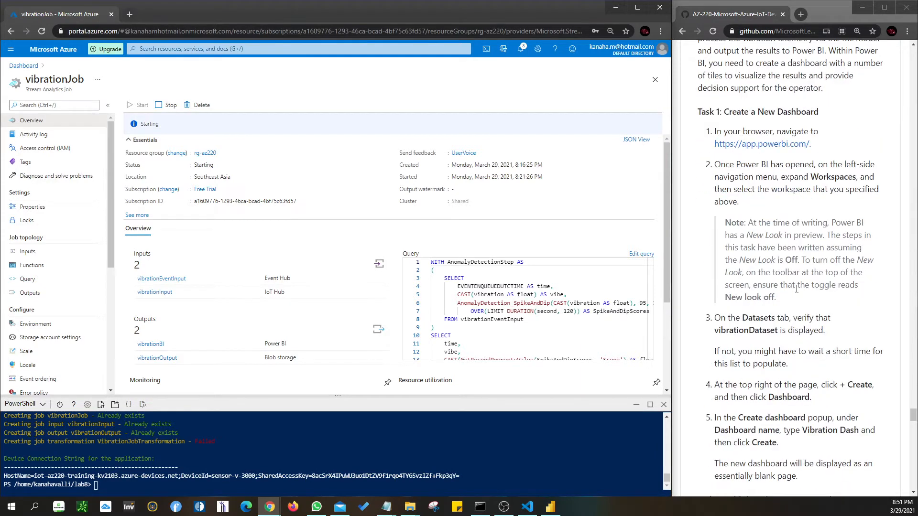
{"action": "scroll", "coordinate": [796, 289], "scroll_direction": "up", "scroll_amount": 2}
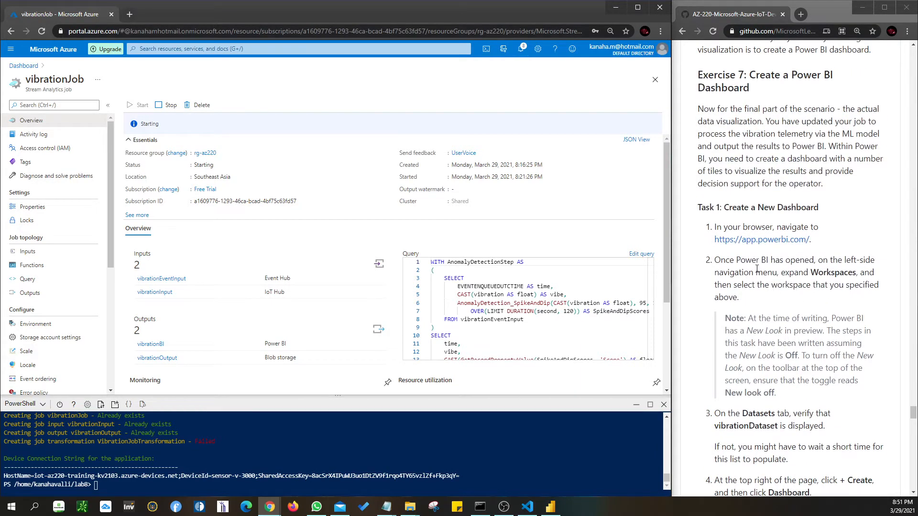
{"action": "right_click", "coordinate": [763, 242]}
{"action": "left_click", "coordinate": [785, 250]}
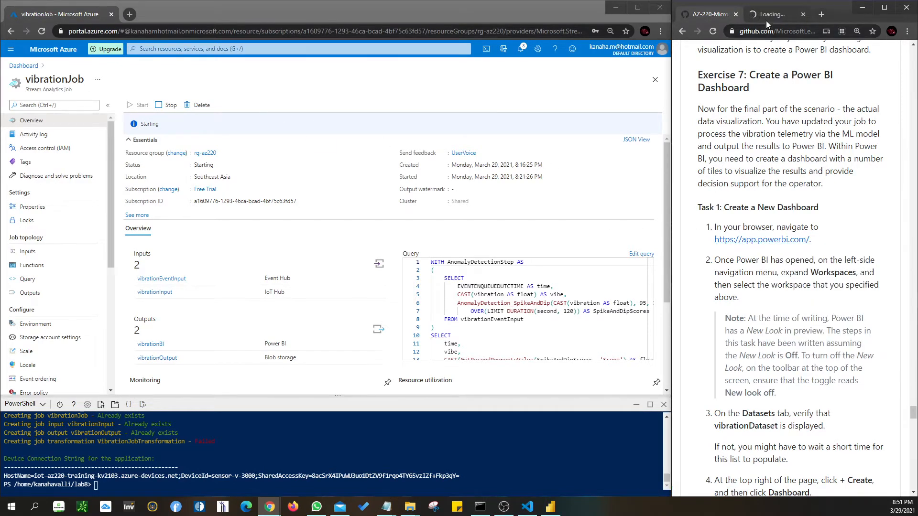
{"action": "left_click_drag", "start_coordinate": [191, 24], "coordinate": [144, 13]}
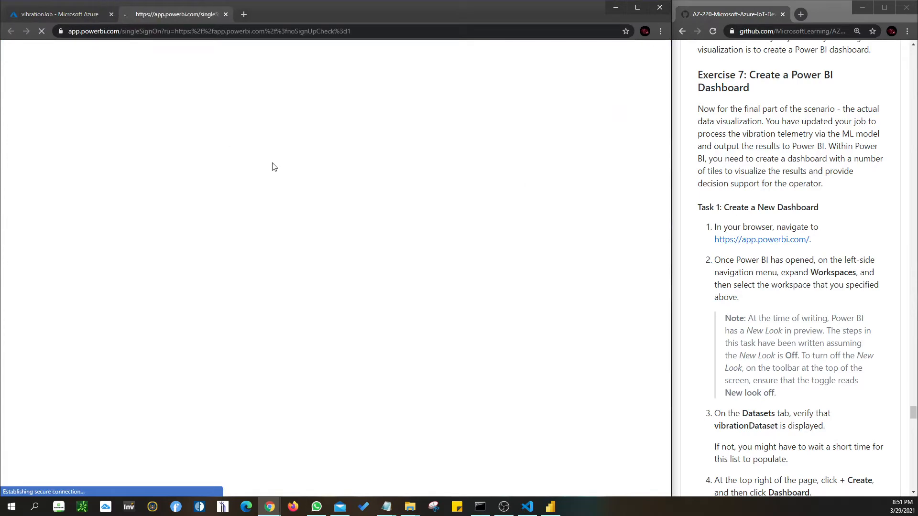
Step: Check the start status of vibrationJob in the Azure portal and read the remaining Task 1 instructions in the lab guide
{"action": "left_click", "coordinate": [75, 17]}
{"action": "left_click", "coordinate": [188, 15]}
{"action": "left_click", "coordinate": [77, 15]}
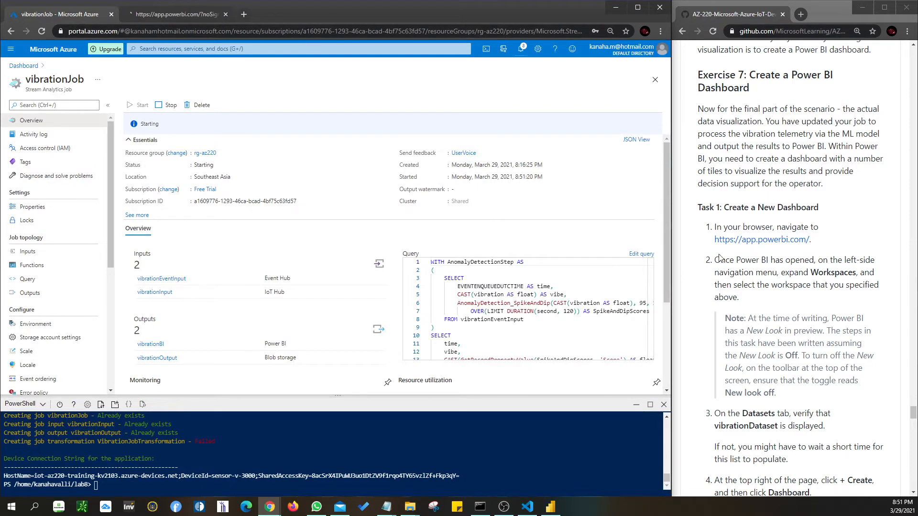
{"action": "left_click", "coordinate": [783, 271]}
{"action": "scroll", "coordinate": [783, 271], "scroll_direction": "down", "scroll_amount": 3}
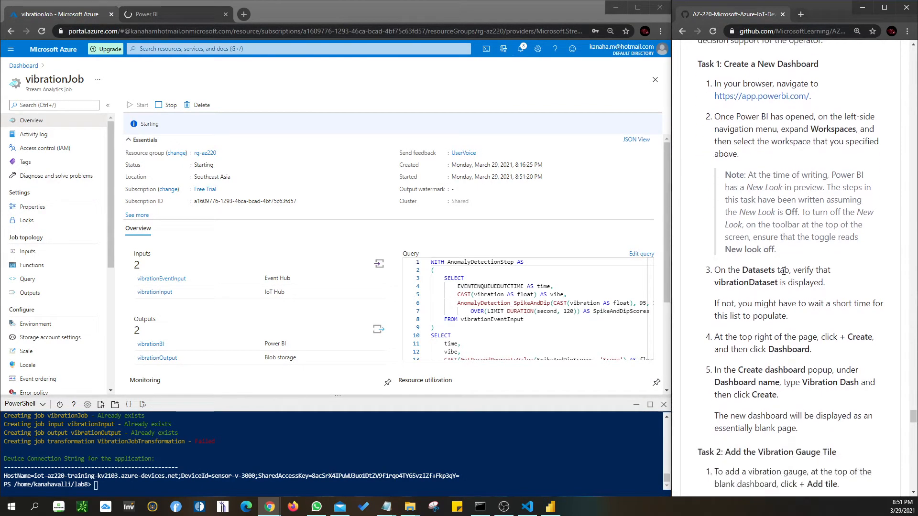
Step: Switch to Power BI and look for vibrationDataset through the workspace and dataset lists, checking the signed-in account as well
{"action": "left_click", "coordinate": [143, 14]}
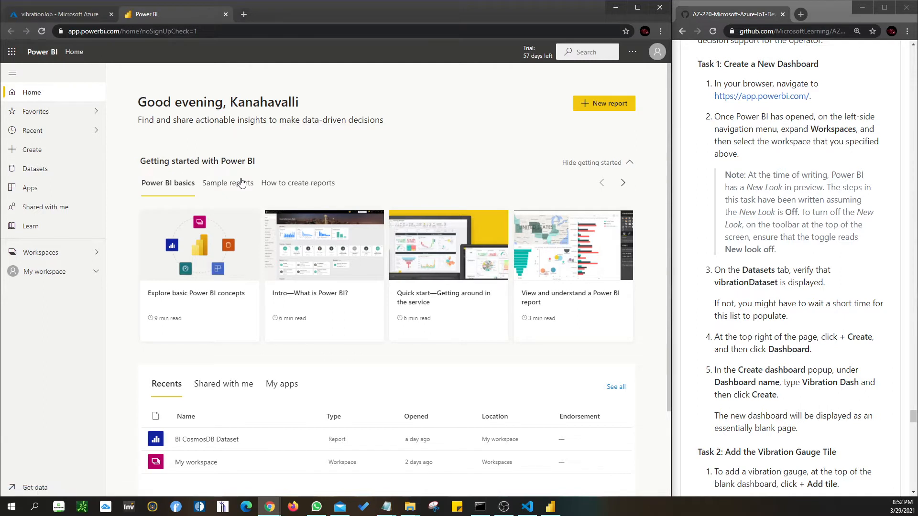
{"action": "left_click", "coordinate": [96, 254]}
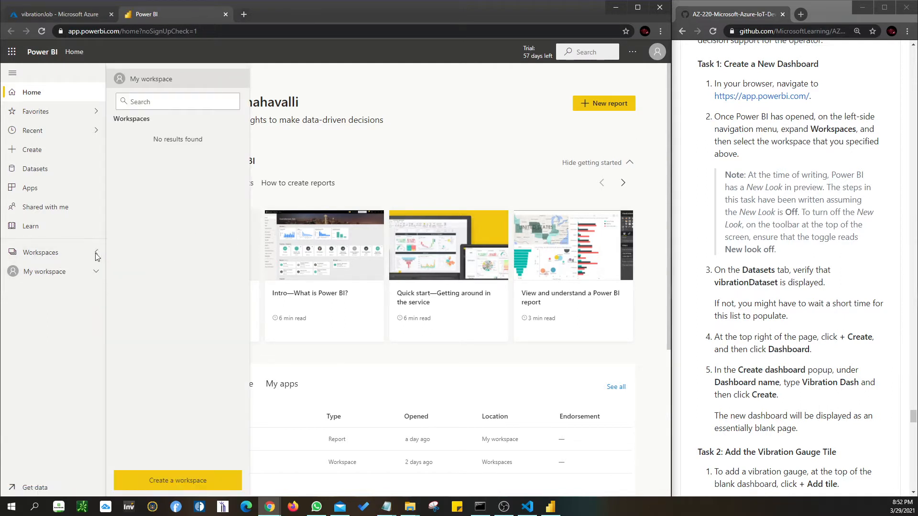
{"action": "left_click", "coordinate": [97, 254]}
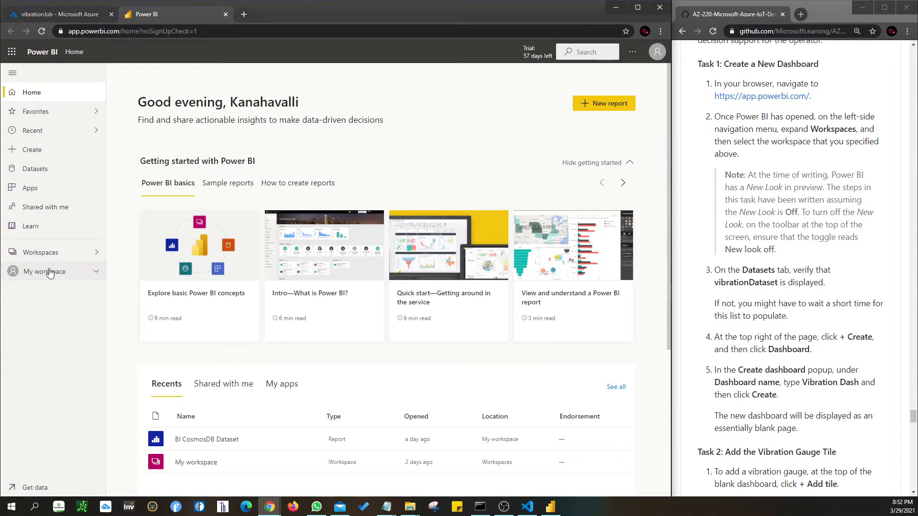
{"action": "left_click", "coordinate": [37, 171]}
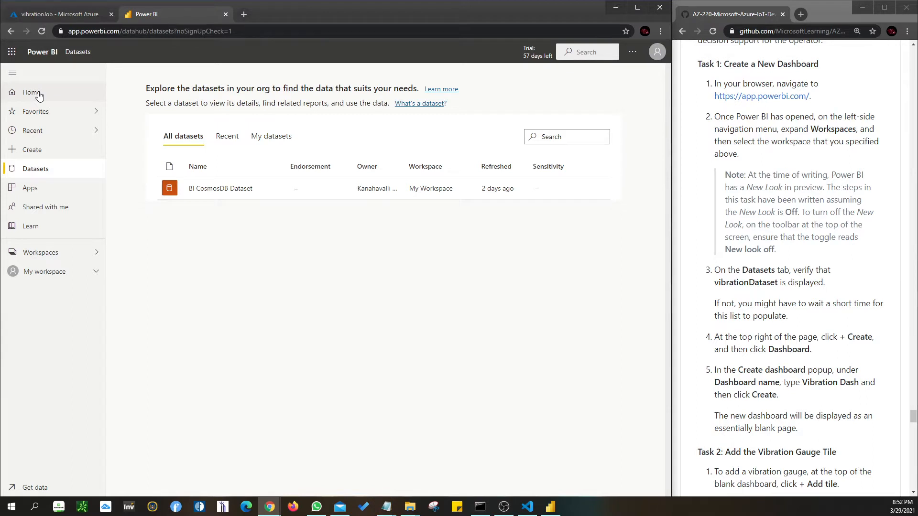
{"action": "left_click", "coordinate": [657, 52]}
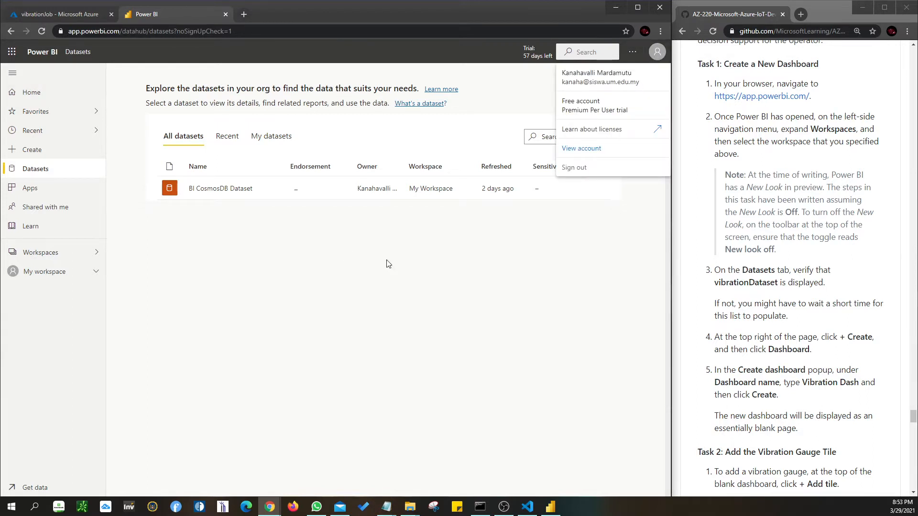
{"action": "left_click", "coordinate": [380, 207]}
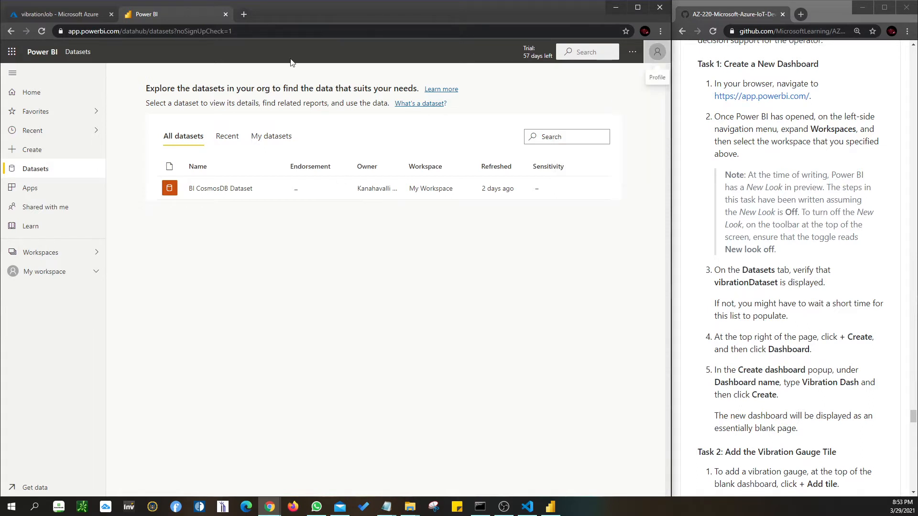
Step: Open My workspace to check for vibrationDataset and dismiss the banner offering a tour of the workspace look
{"action": "left_click", "coordinate": [75, 275]}
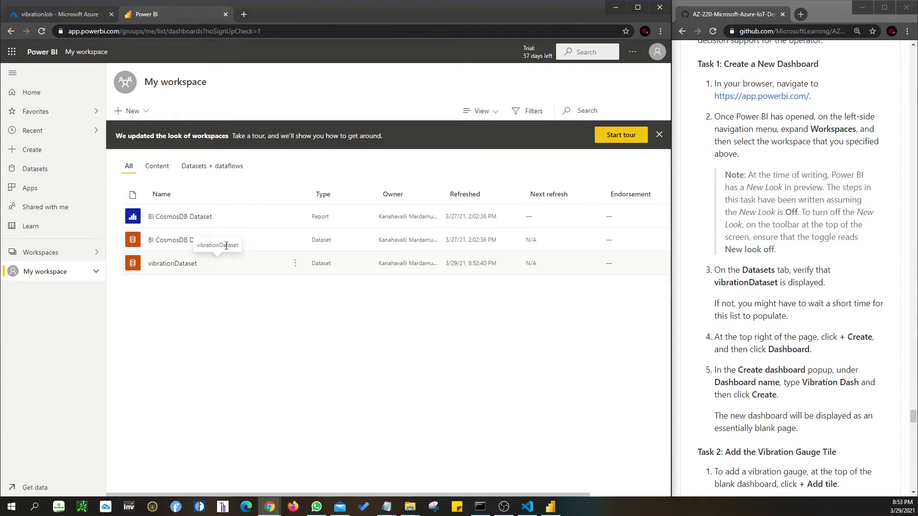
{"action": "scroll", "coordinate": [763, 304], "scroll_direction": "down", "scroll_amount": 1}
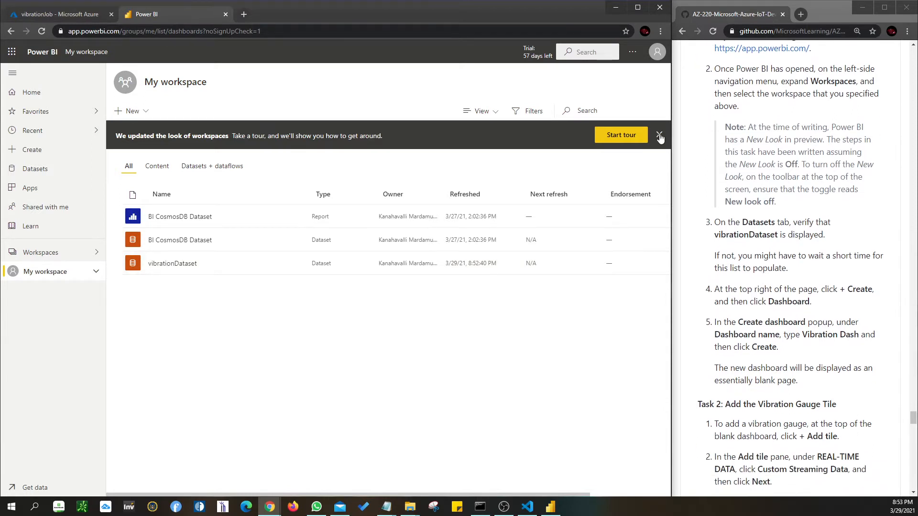
{"action": "left_click", "coordinate": [659, 135]}
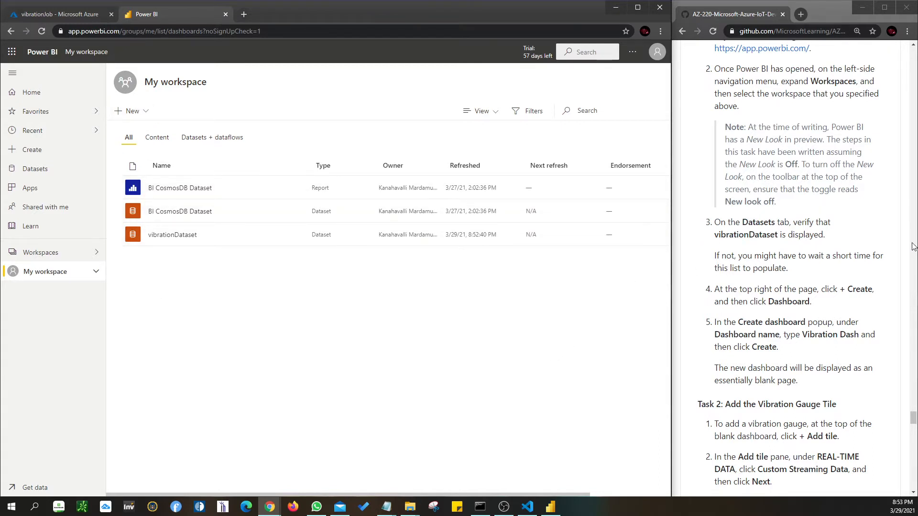
Step: Start creating new Power BI content, following the dashboard instructions in Task 1 of the lab guide
{"action": "scroll", "coordinate": [779, 289], "scroll_direction": "down", "scroll_amount": 3}
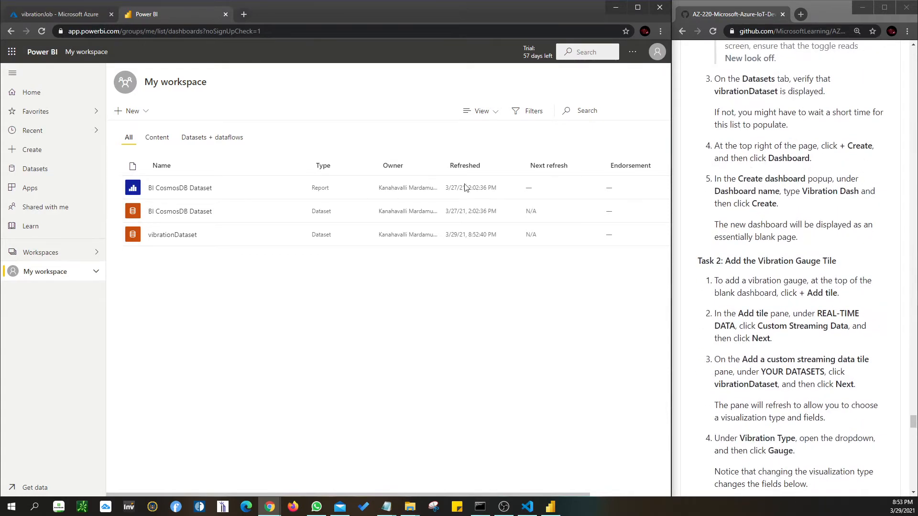
{"action": "left_click", "coordinate": [21, 151]}
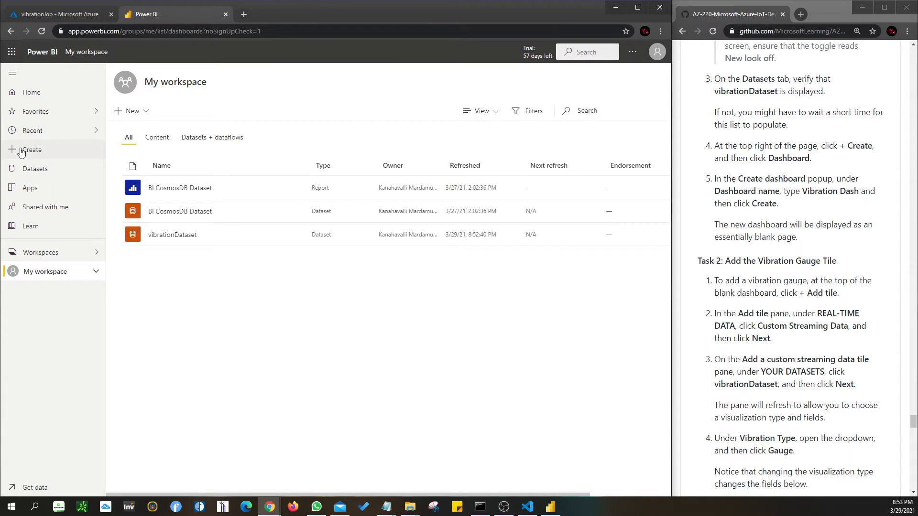